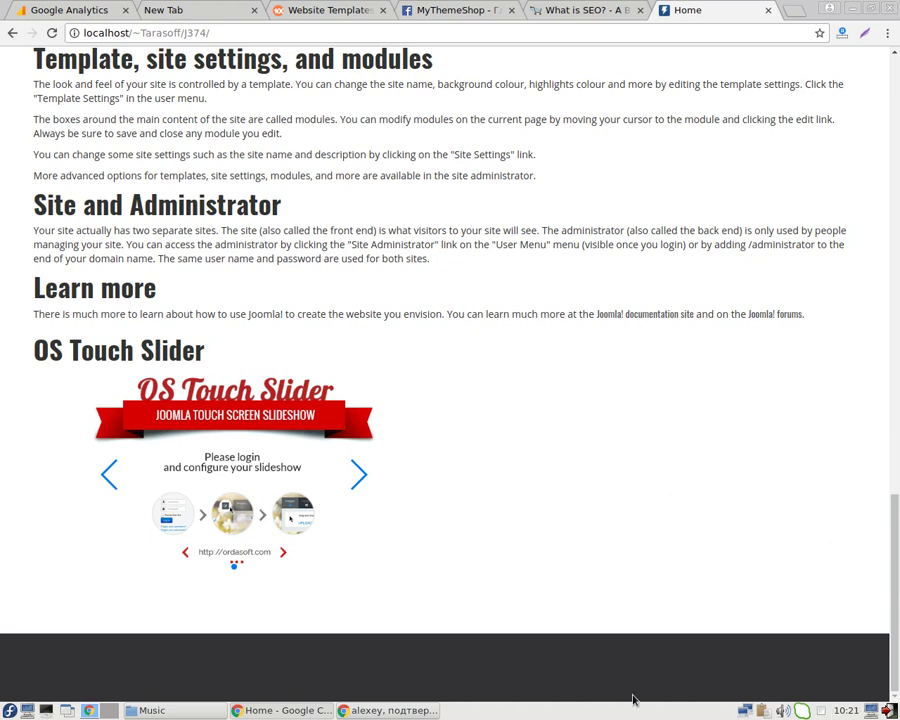
# - Open the OS Touch Slider settings from the slideshow and move them beside the slider so the images stay uncovered
pyautogui.moveTo(254, 540)
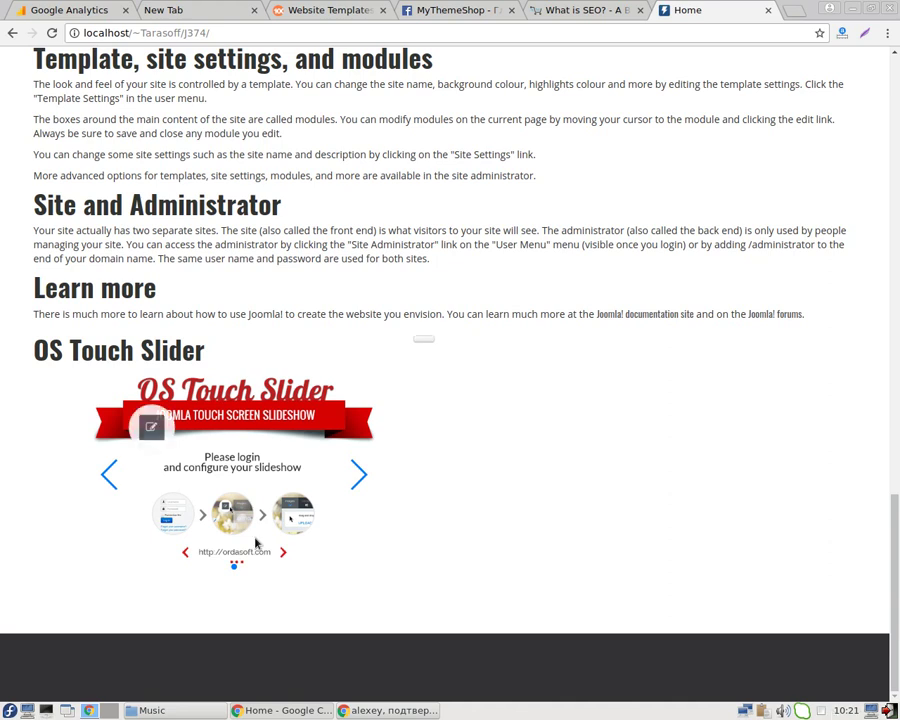
pyautogui.click(151, 428)
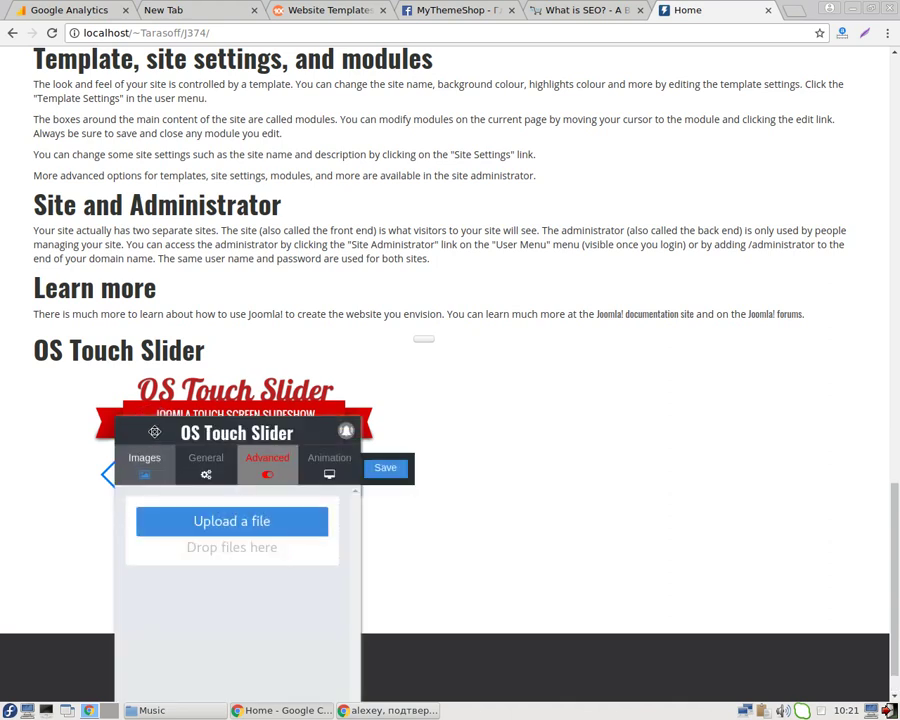
pyautogui.moveTo(146, 431); pyautogui.dragTo(384, 414)
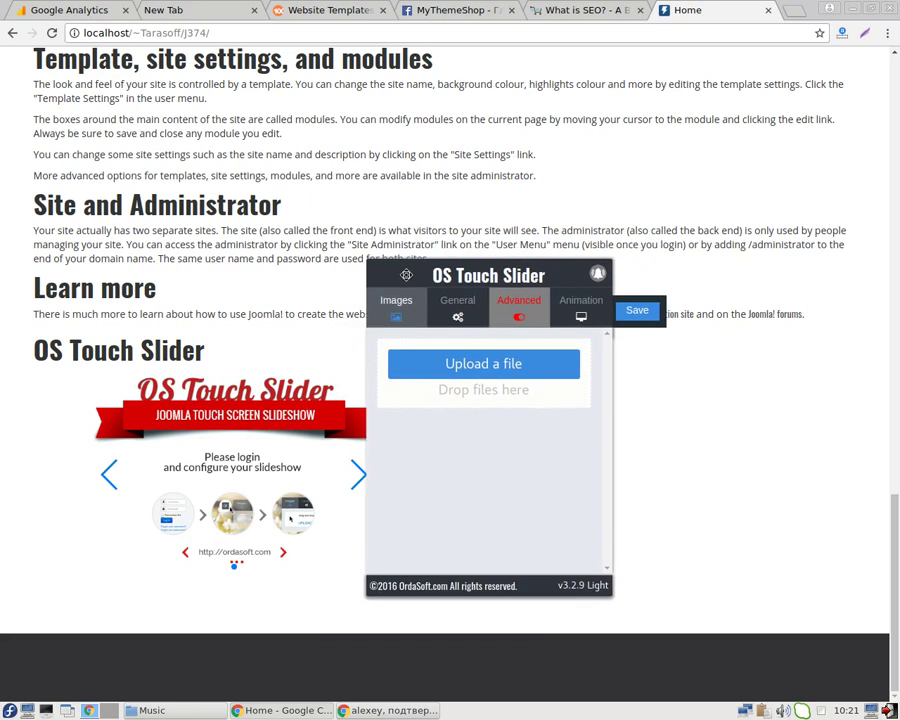
# - Upload SPRINTER.jpg, SPRINTER (1).jpg and SPRINTER (2).jpg from the For TEXT folder to the slider
pyautogui.click(463, 366)
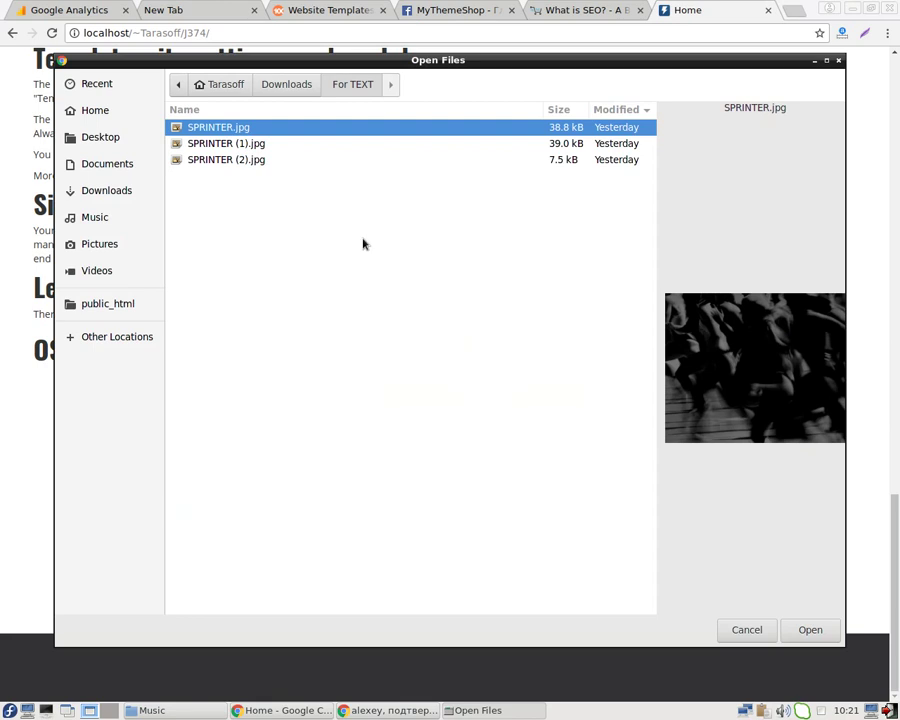
pyautogui.keyDown('shift'); pyautogui.click(226, 160); pyautogui.keyUp('shift')
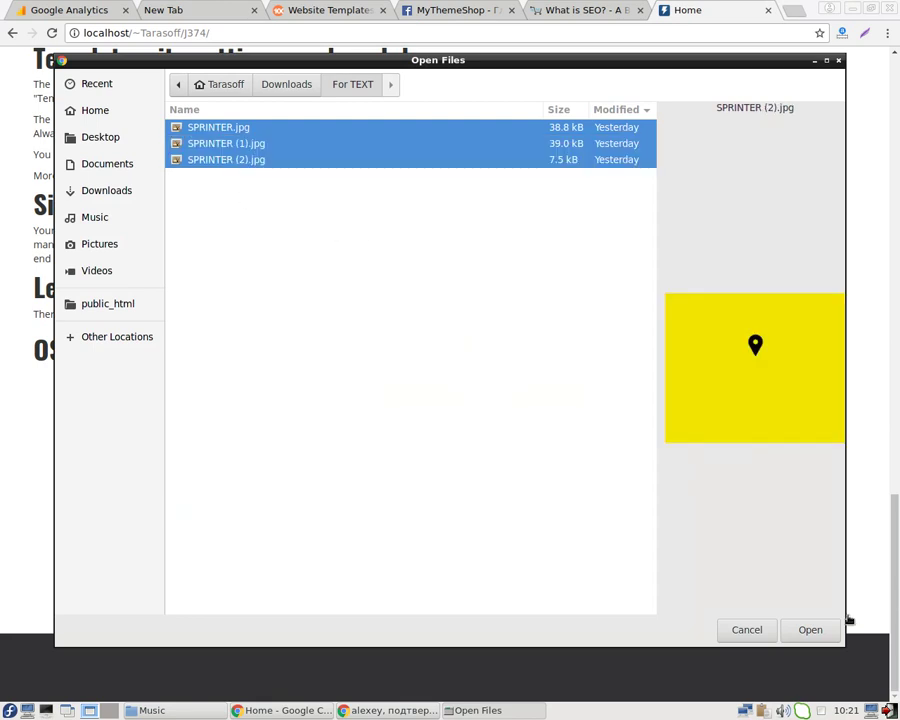
pyautogui.click(808, 630)
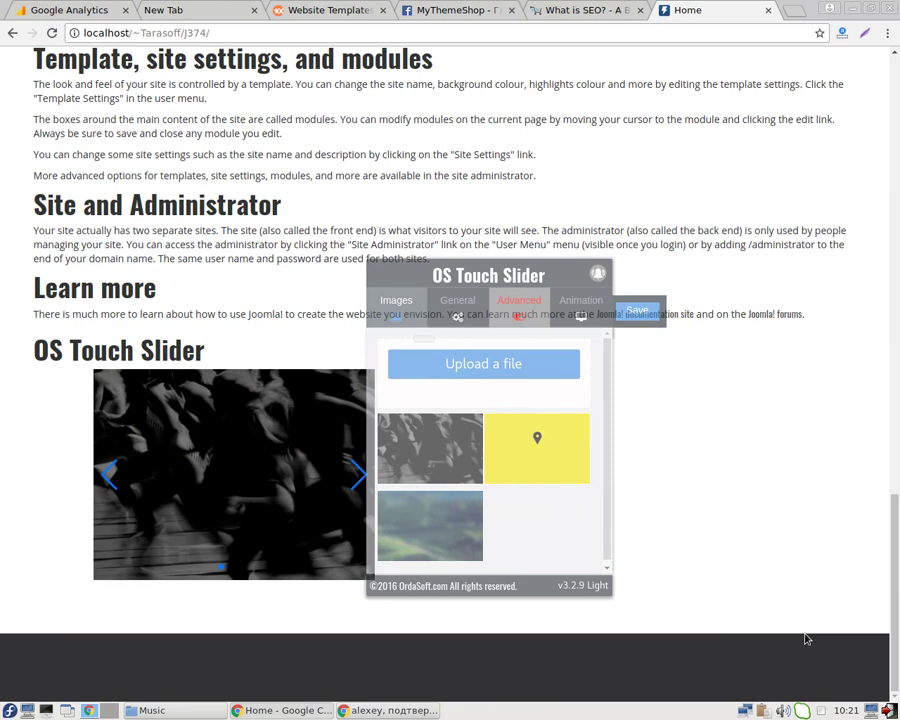
# - Set the dark crowd image's full time to 10 s and place the text "Run Run Run" in its upper middle
pyautogui.moveTo(465, 420)
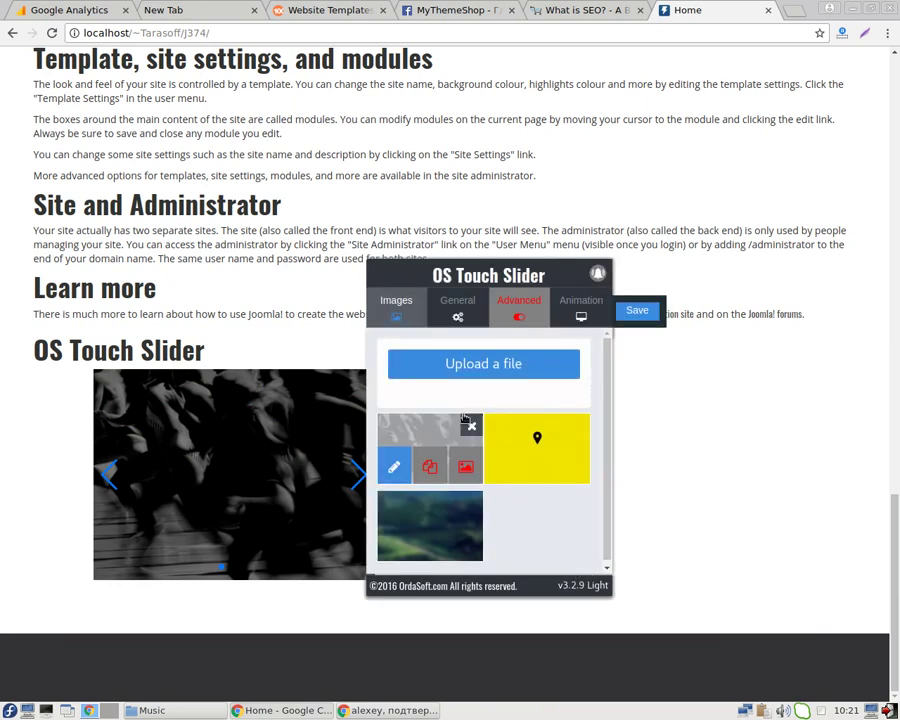
pyautogui.click(398, 466)
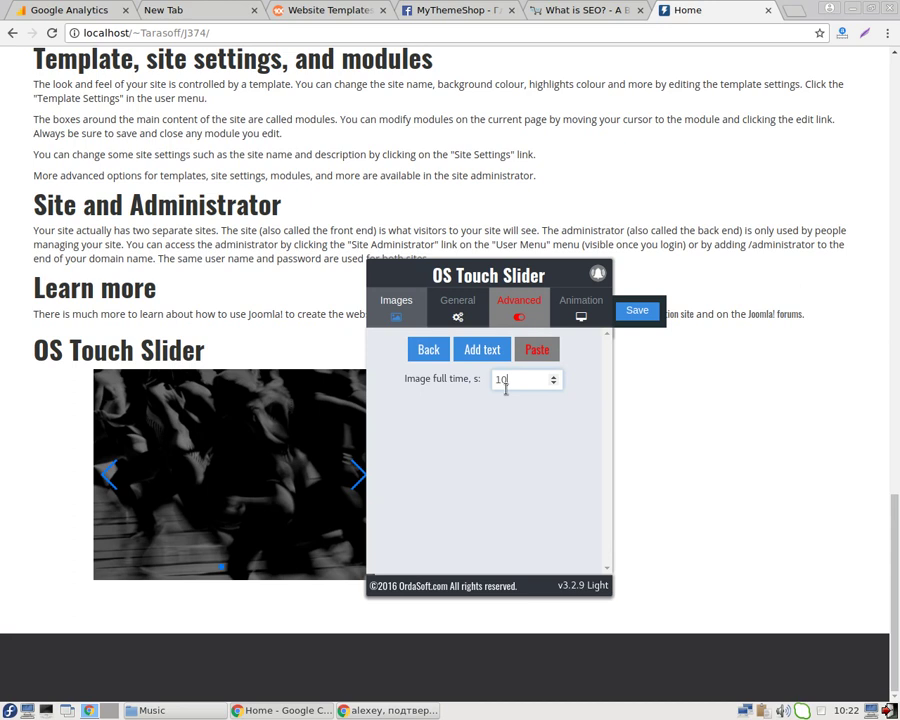
pyautogui.click(490, 347)
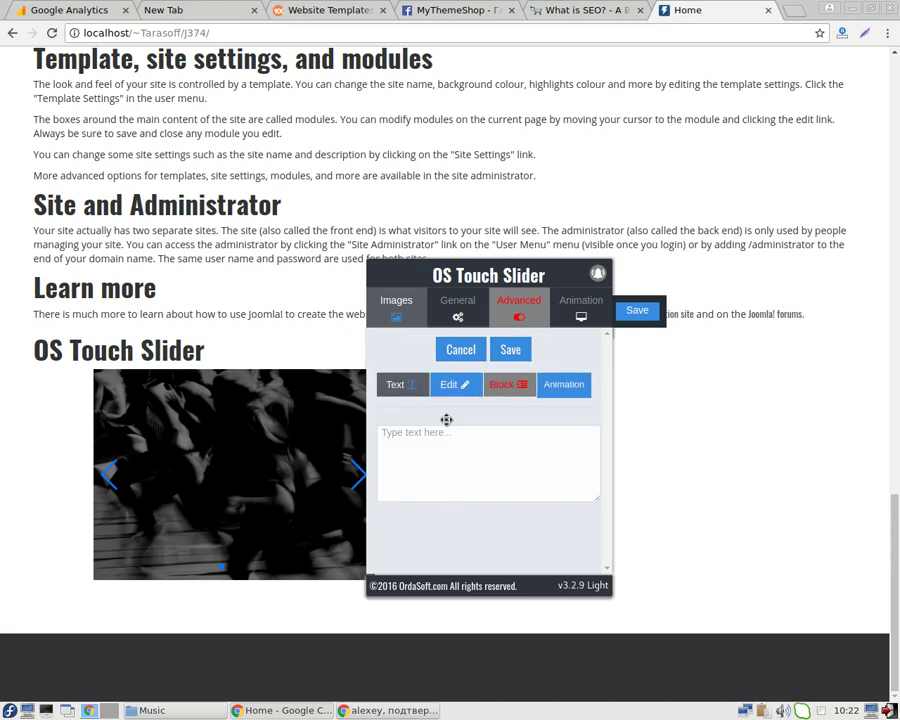
pyautogui.click(504, 450)
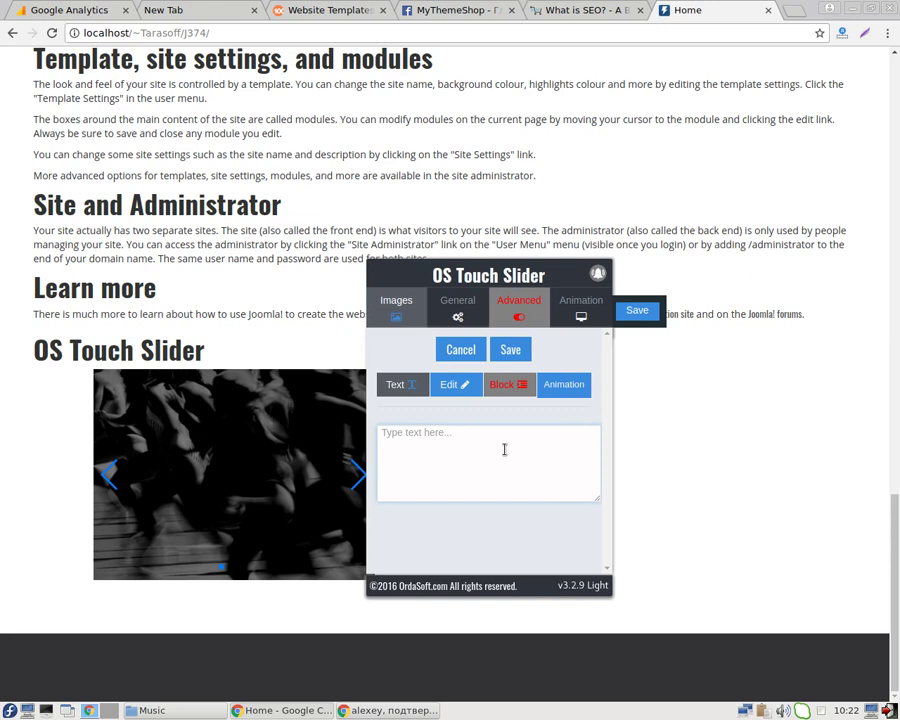
pyautogui.write('Run Run ')
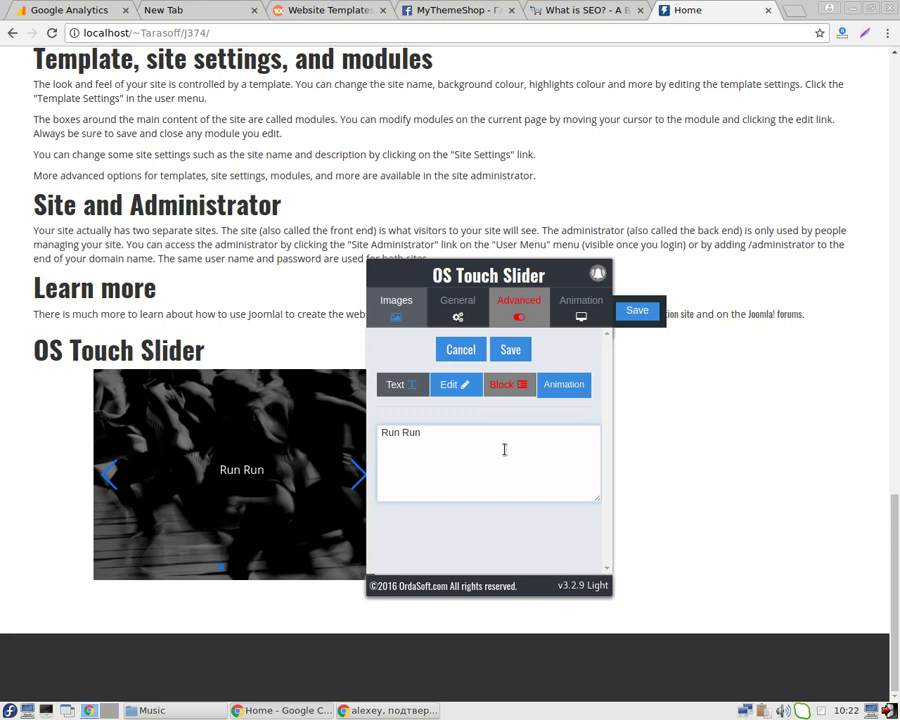
pyautogui.write('Run')
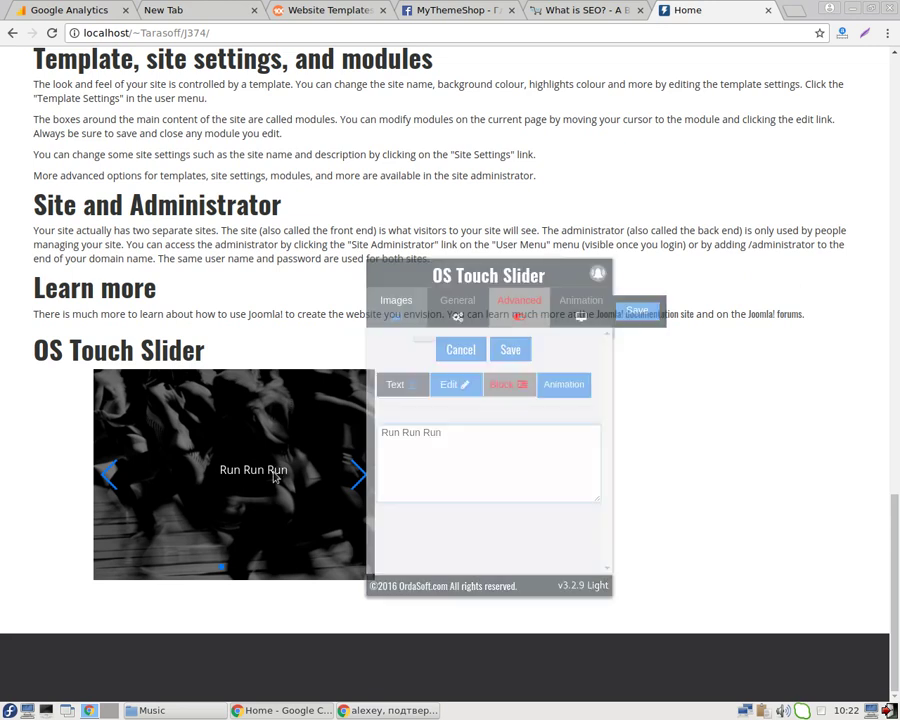
pyautogui.moveTo(241, 476); pyautogui.dragTo(228, 431)
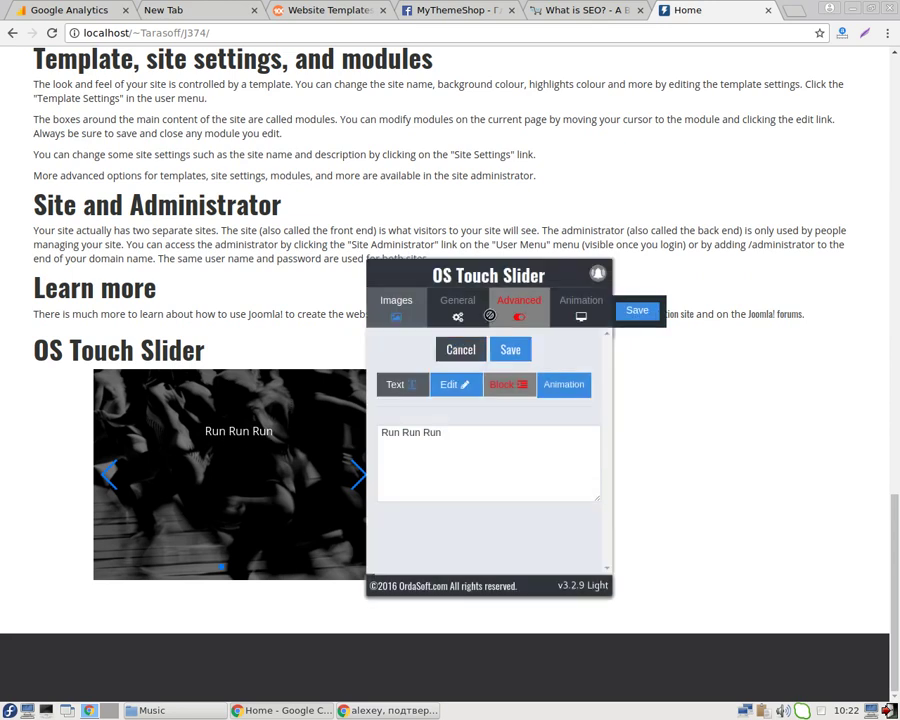
# - Set the font family of the "Run Run Run" text to Roboto Condensed
pyautogui.click(464, 388)
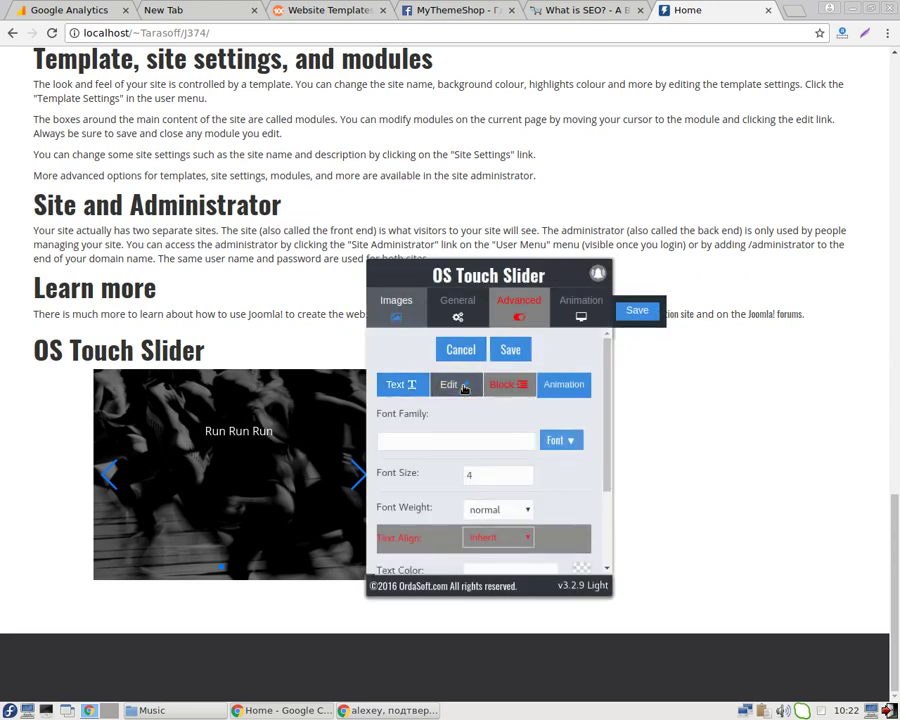
pyautogui.click(566, 440)
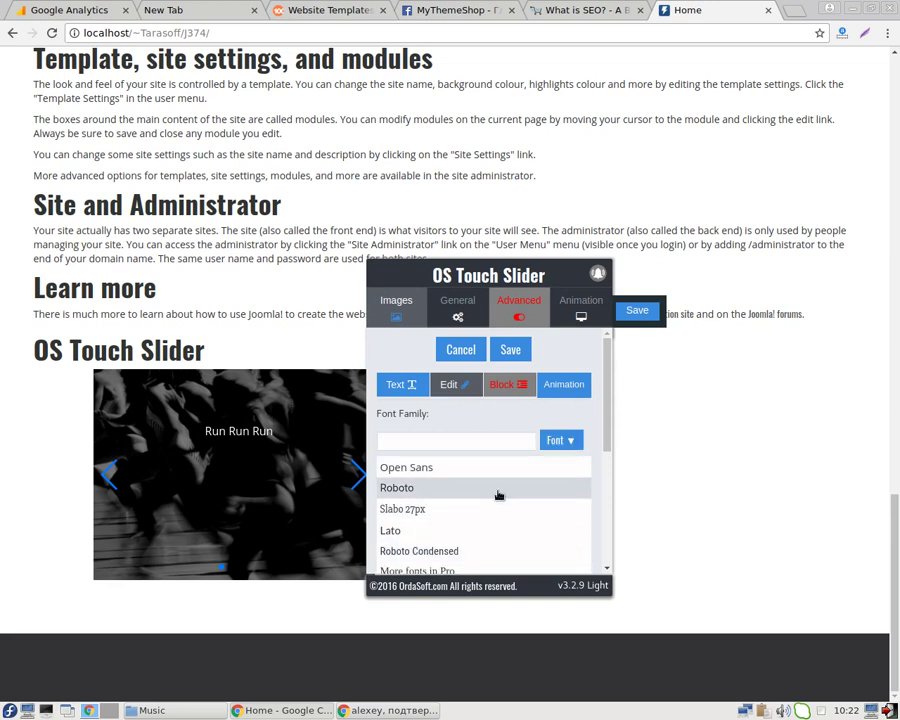
pyautogui.scroll(-2, 532, 484)
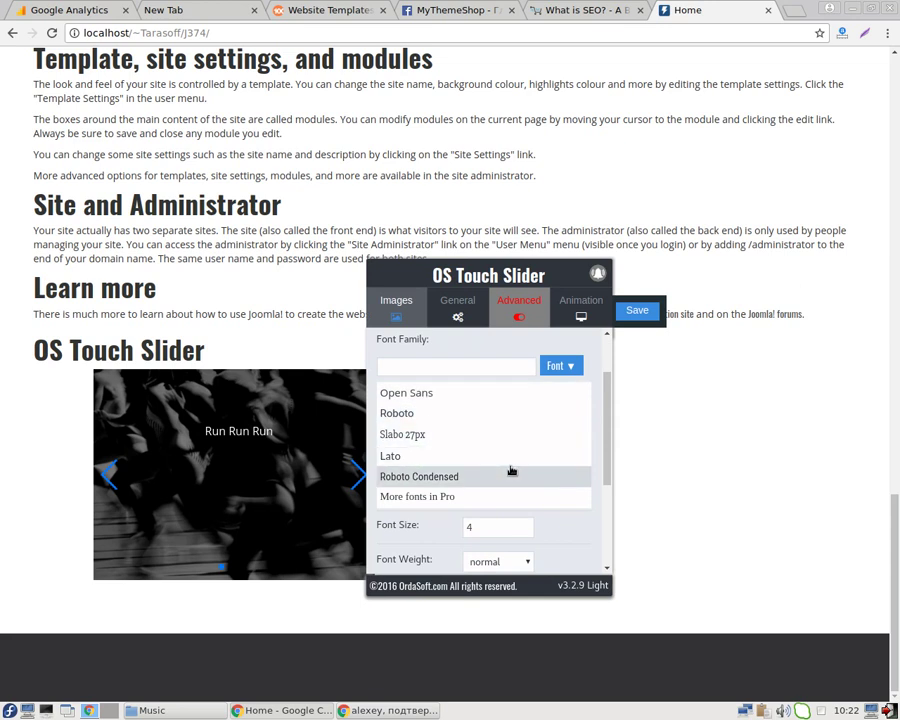
pyautogui.click(449, 477)
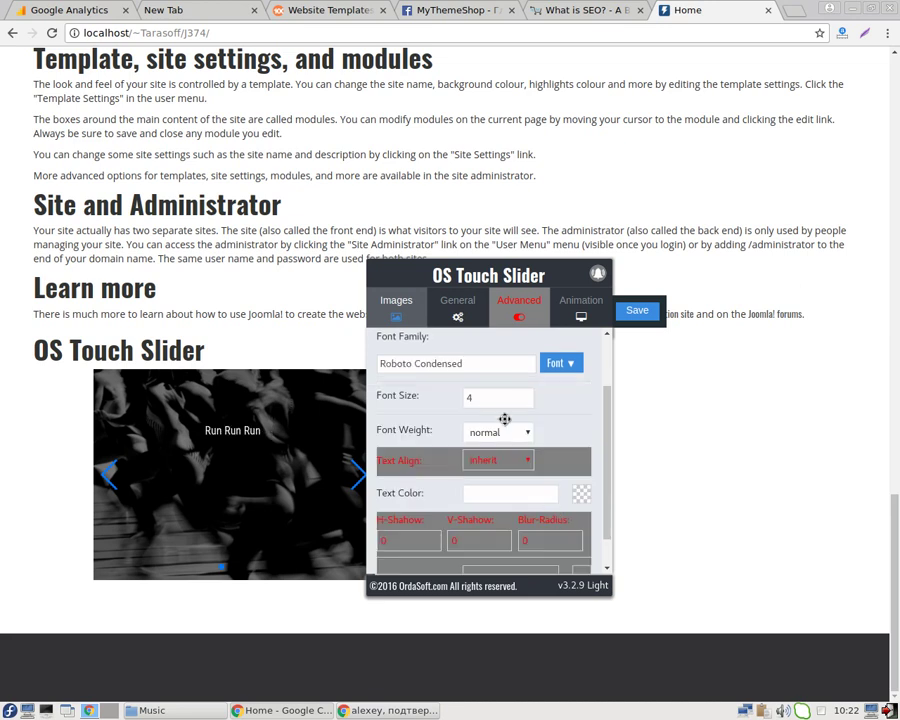
# - Set the text's font size to 10.5 and recentre the enlarged text in the upper part of the slide
pyautogui.moveTo(527, 398)
pyautogui.moveTo(510, 397); pyautogui.dragTo(448, 390)
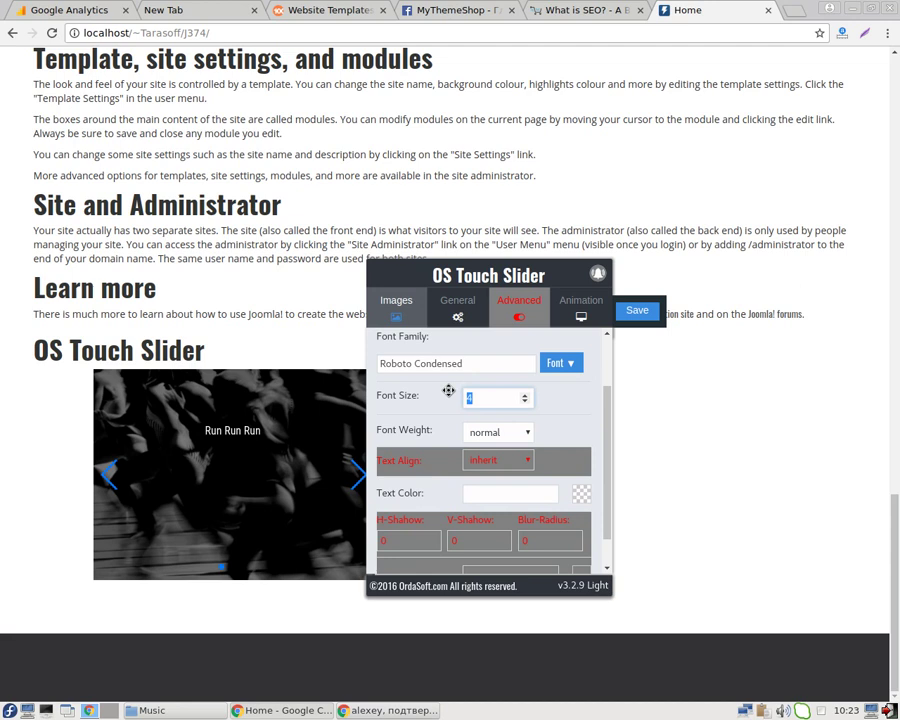
pyautogui.write('4.1')
pyautogui.press('Up')
pyautogui.press('Up')
pyautogui.press('Up')
pyautogui.press('Up')
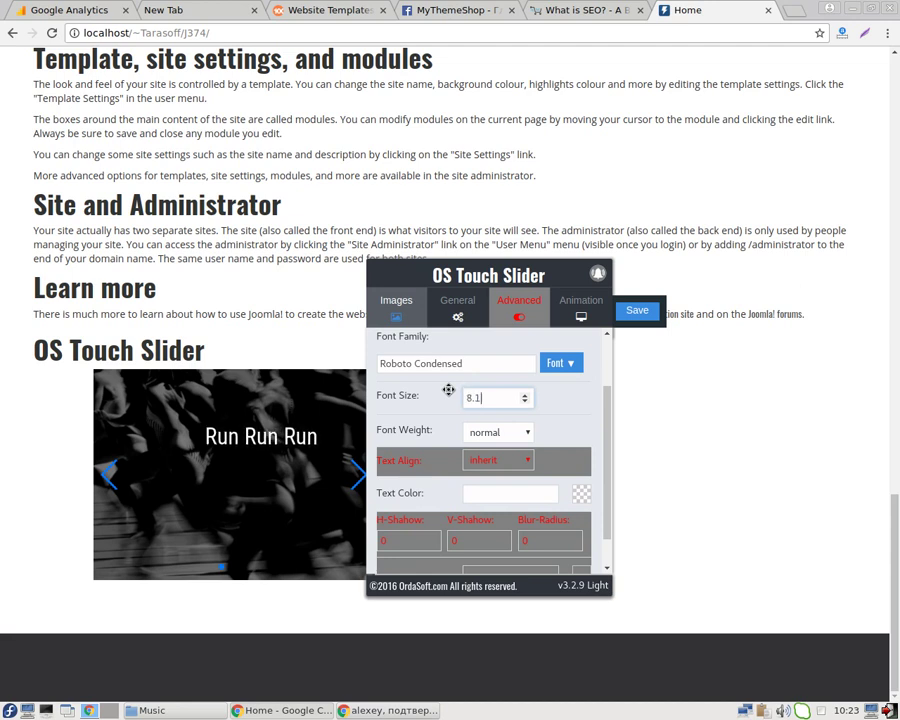
pyautogui.press('Up')
pyautogui.press('BackSpace')
pyautogui.write('5')
pyautogui.press('Up')
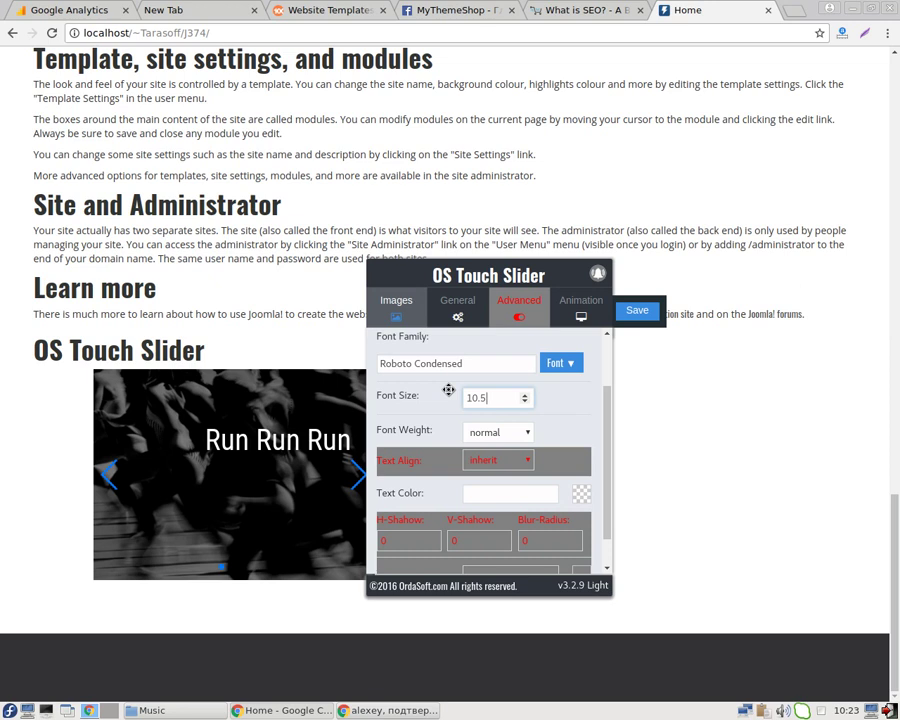
pyautogui.moveTo(294, 446); pyautogui.dragTo(258, 432)
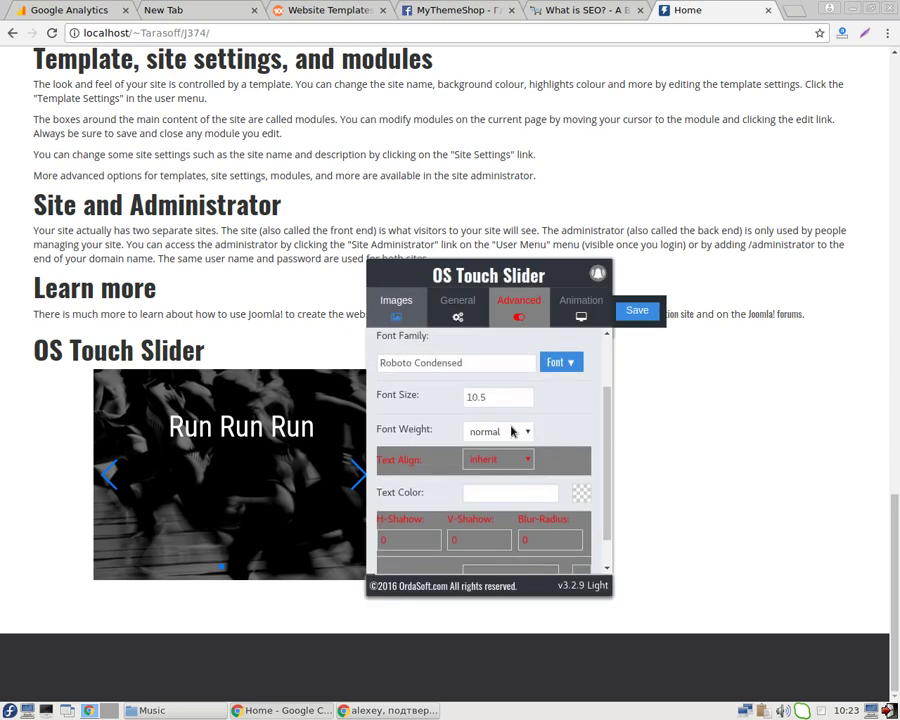
# - Change the "Run Run Run" text color to dark red, rgba(189, 0, 0, 1)
pyautogui.scroll(-1, 510, 418)
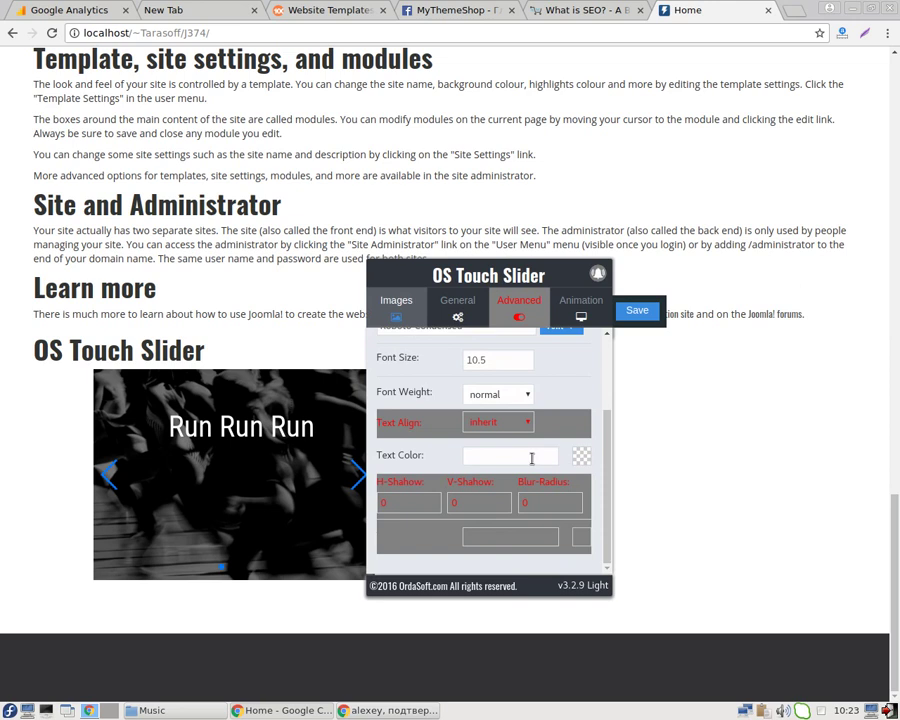
pyautogui.click(470, 455)
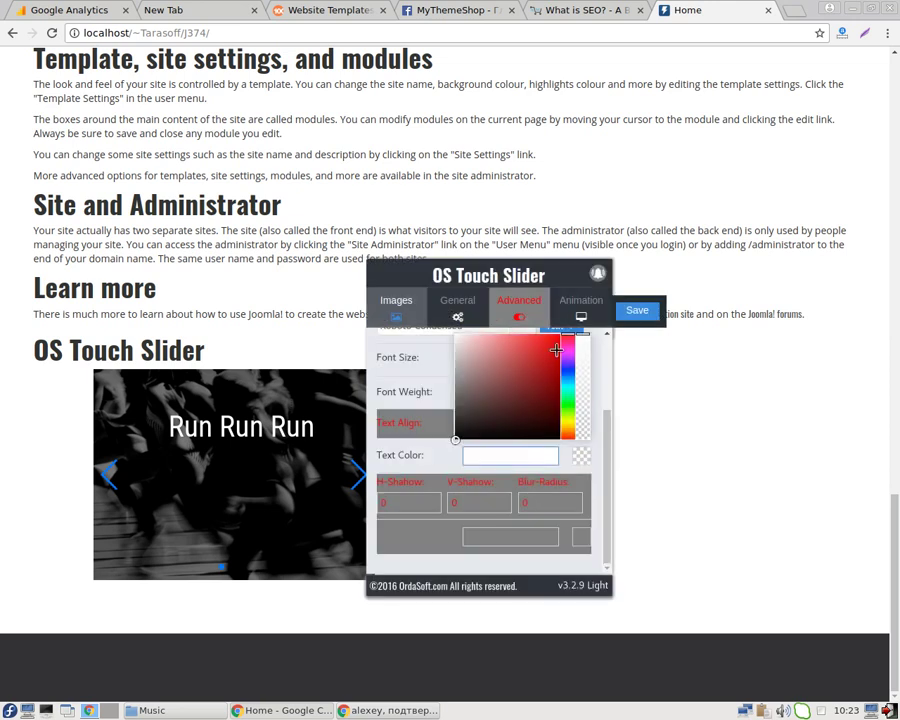
pyautogui.moveTo(559, 364); pyautogui.dragTo(561, 361)
pyautogui.click(240, 426)
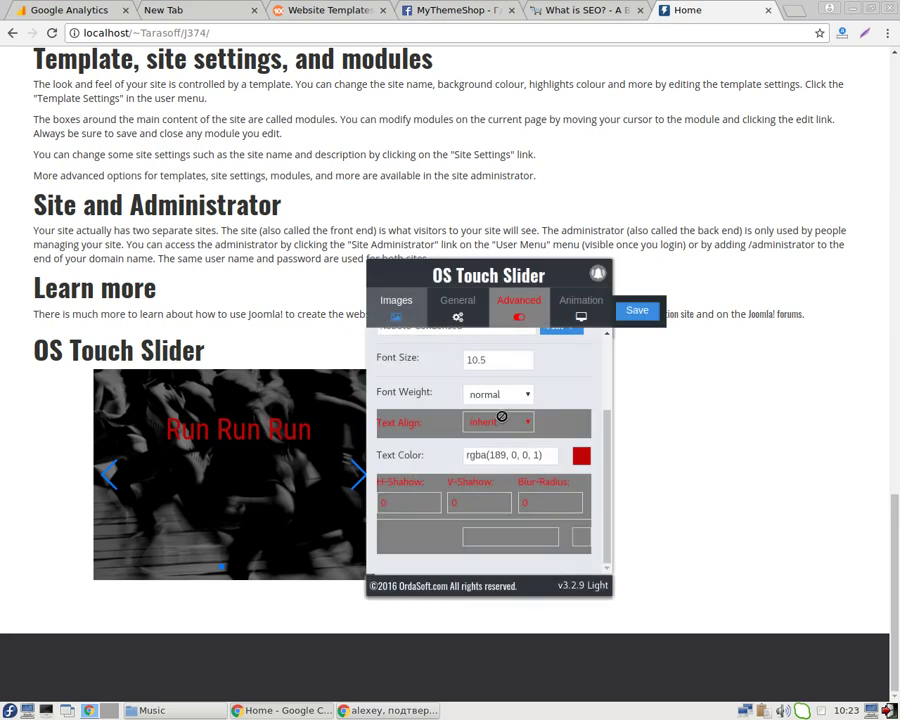
# - Set the start time of the text's start animation to 2
pyautogui.scroll(2, 566, 384)
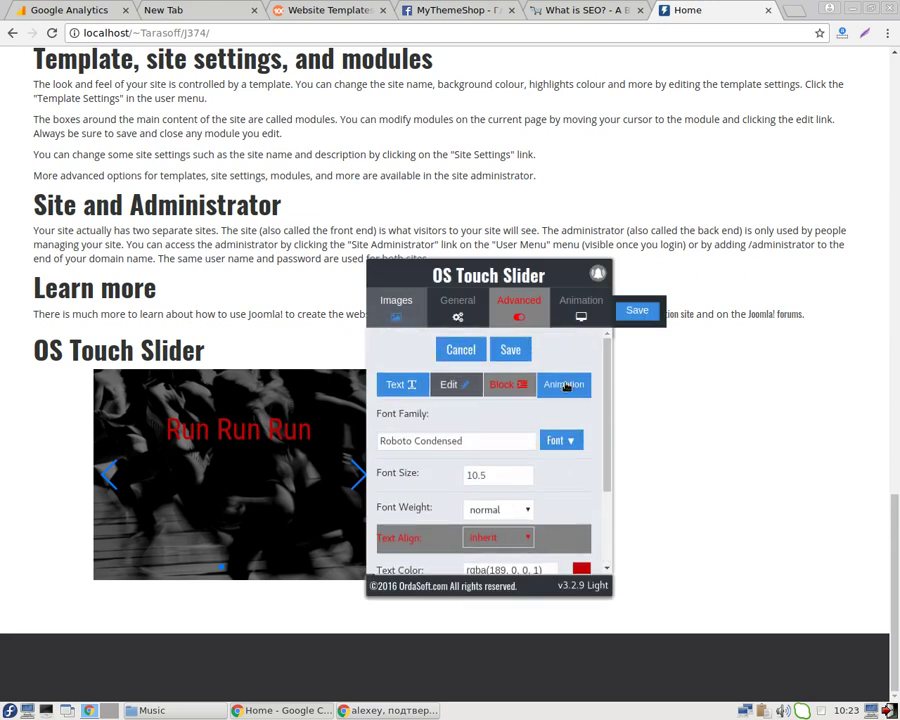
pyautogui.scroll(-2, 567, 385)
pyautogui.scroll(3, 576, 410)
pyautogui.scroll(4, 520, 450)
pyautogui.scroll(-2, 478, 549)
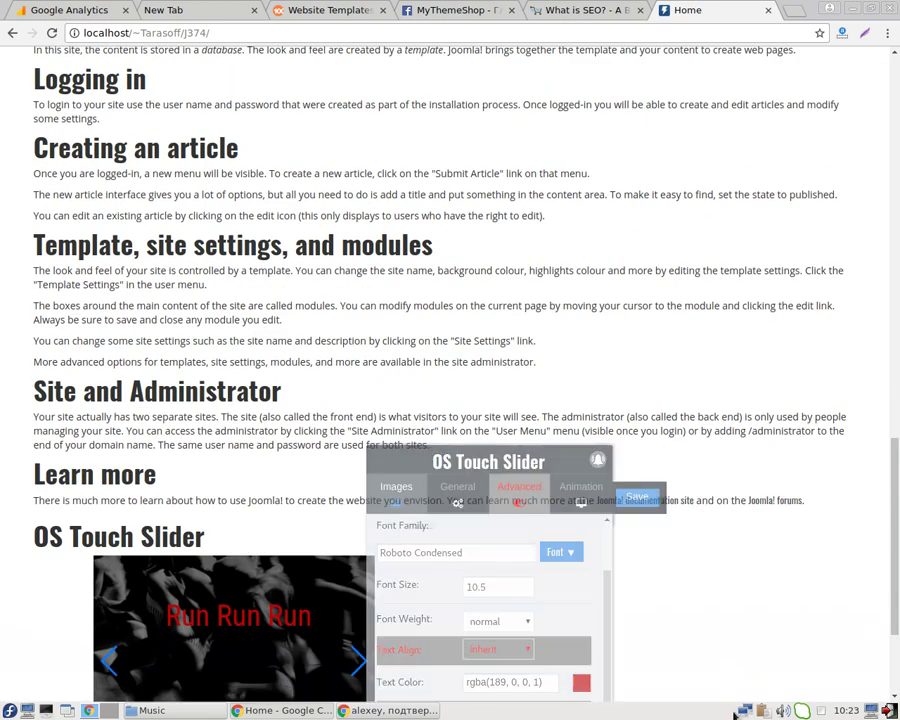
pyautogui.scroll(-1, 427, 493)
pyautogui.scroll(-2, 427, 493)
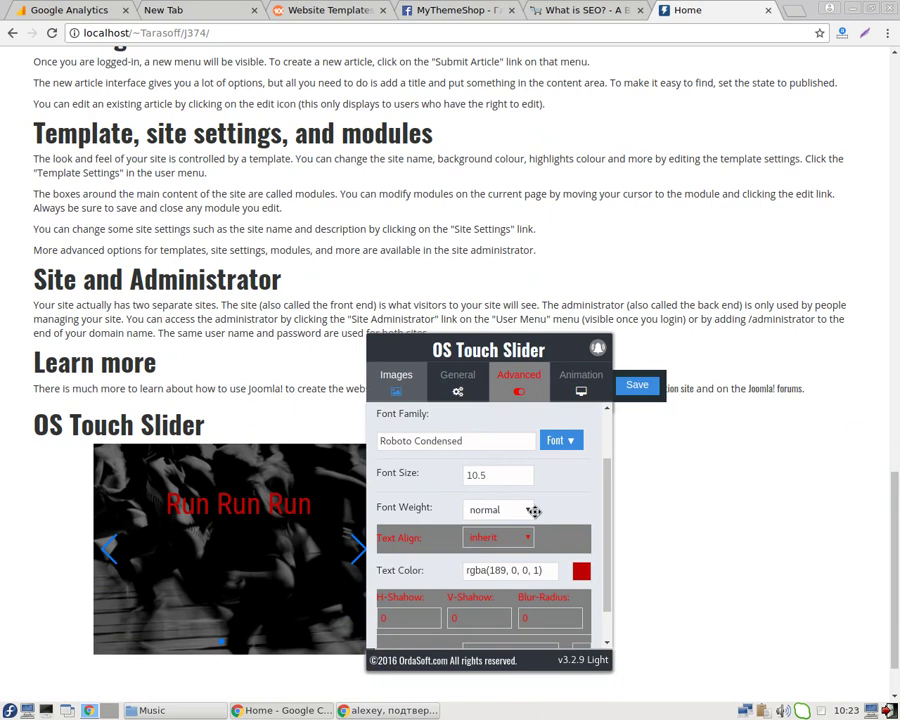
pyautogui.scroll(1, 546, 507)
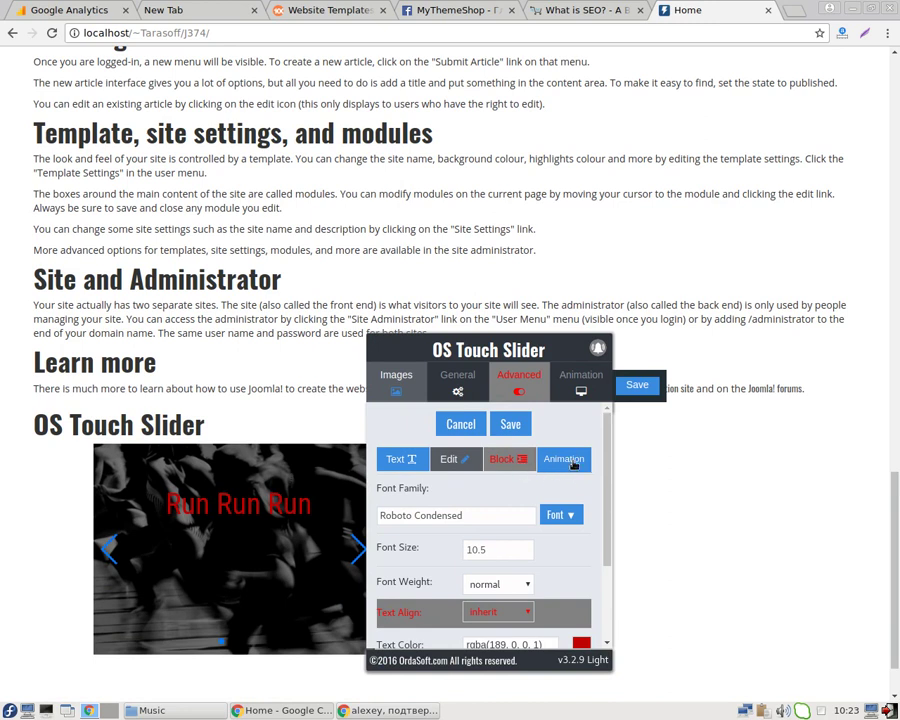
pyautogui.click(572, 465)
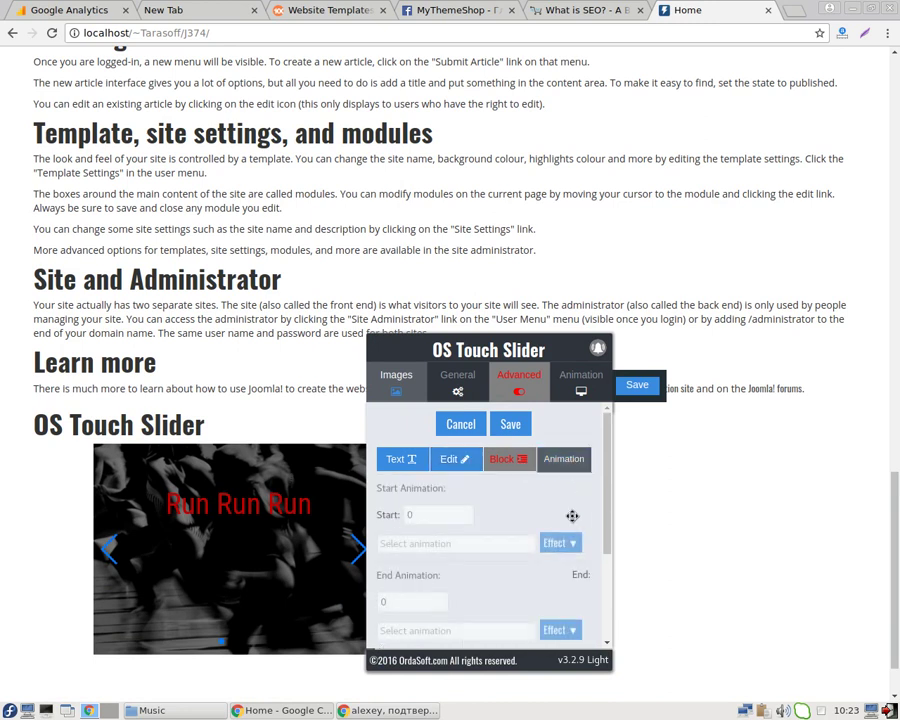
pyautogui.scroll(-2, 555, 500)
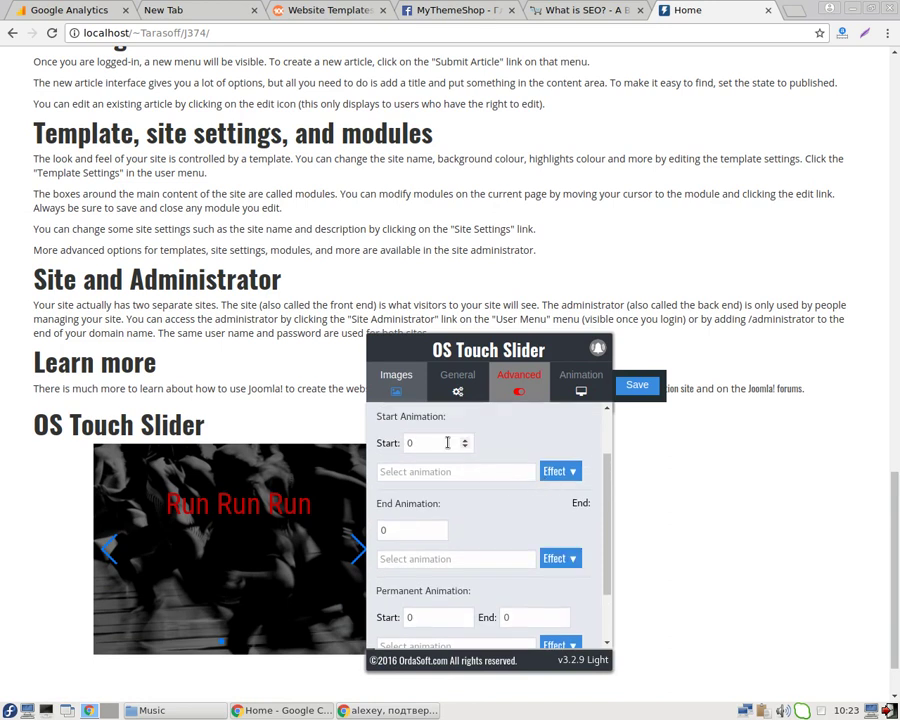
pyautogui.moveTo(447, 443); pyautogui.dragTo(394, 442)
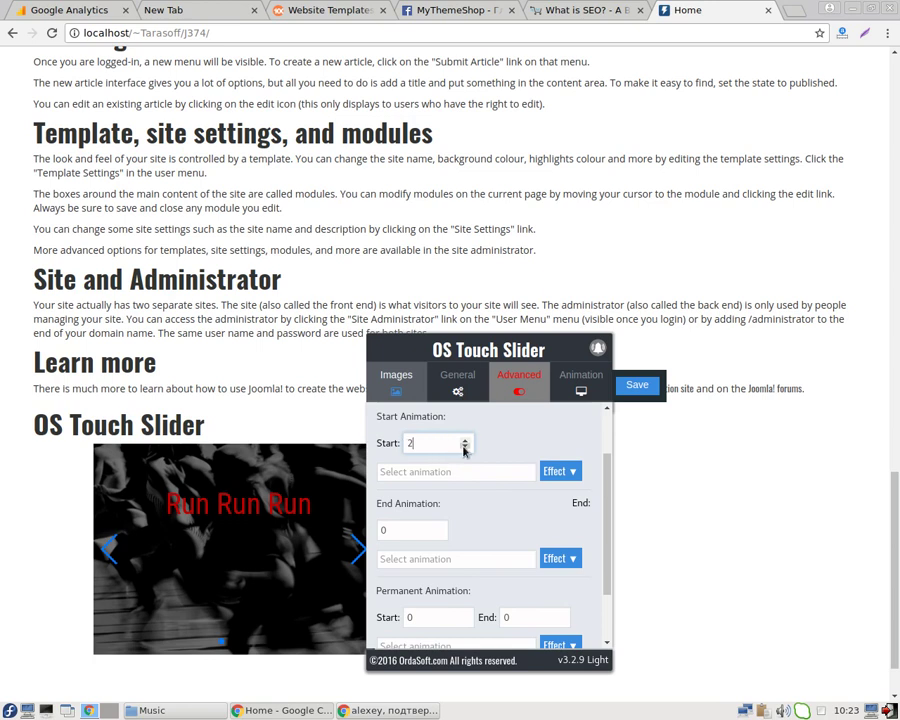
# - Set the start animation effect of the "Run Run Run" text to Pulse
pyautogui.click(552, 468)
pyautogui.scroll(-8, 478, 560)
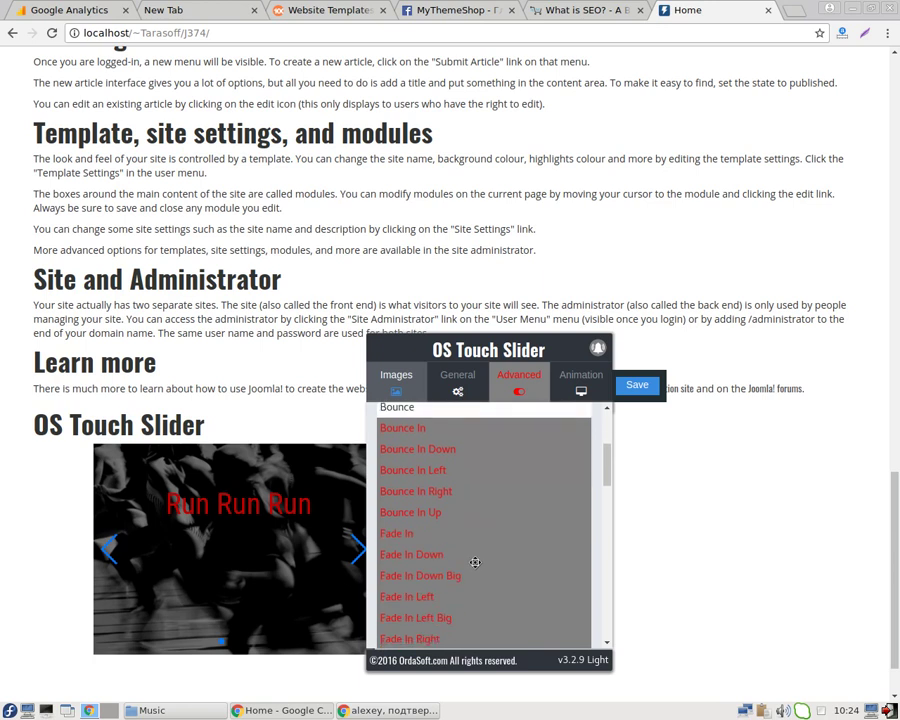
pyautogui.scroll(-2, 481, 495)
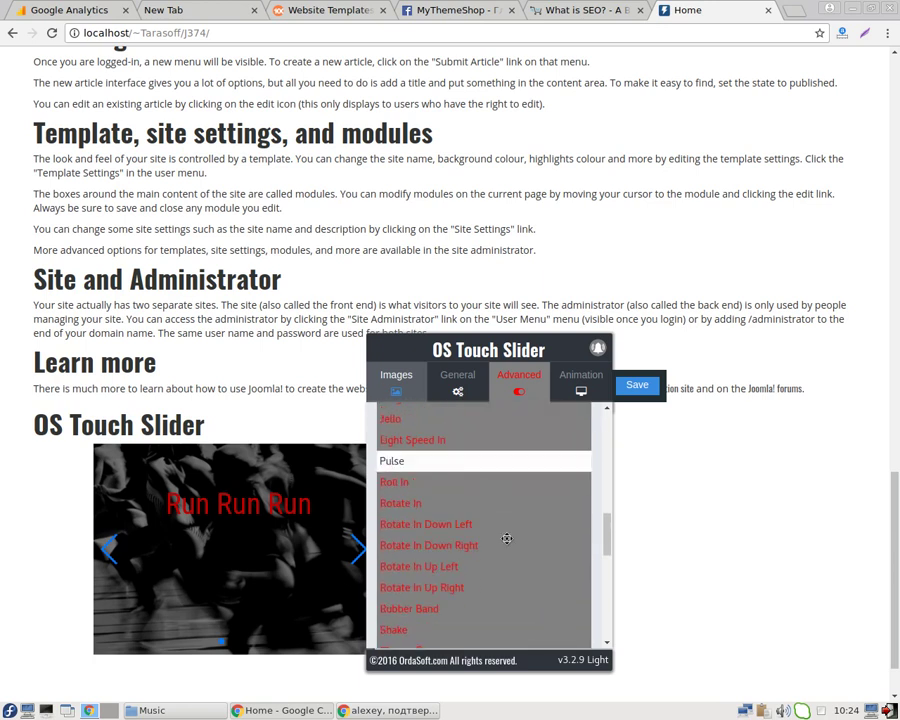
pyautogui.scroll(5, 507, 539)
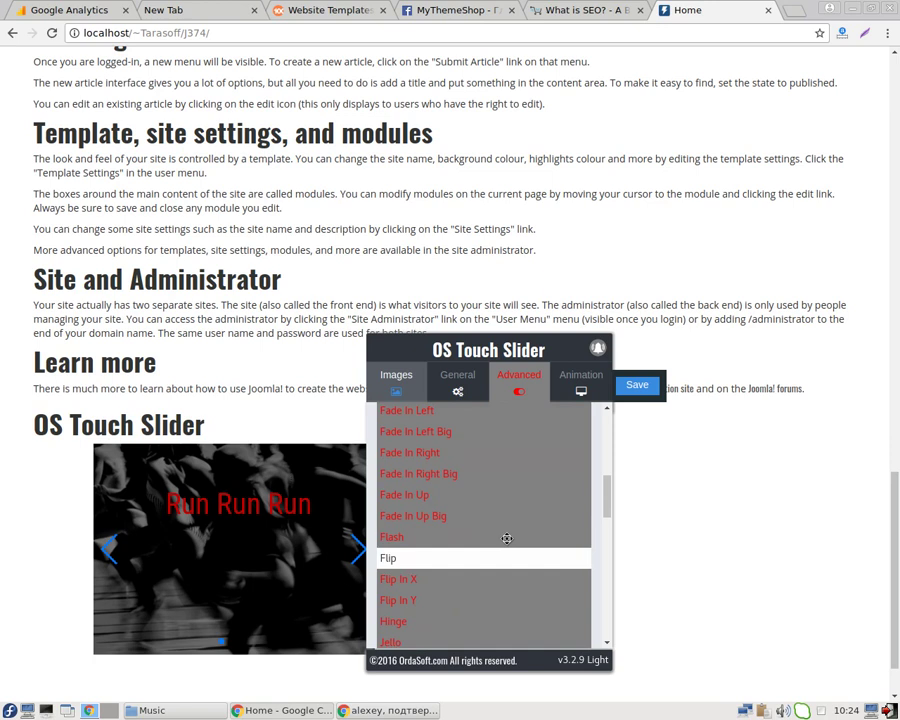
pyautogui.scroll(-3, 505, 535)
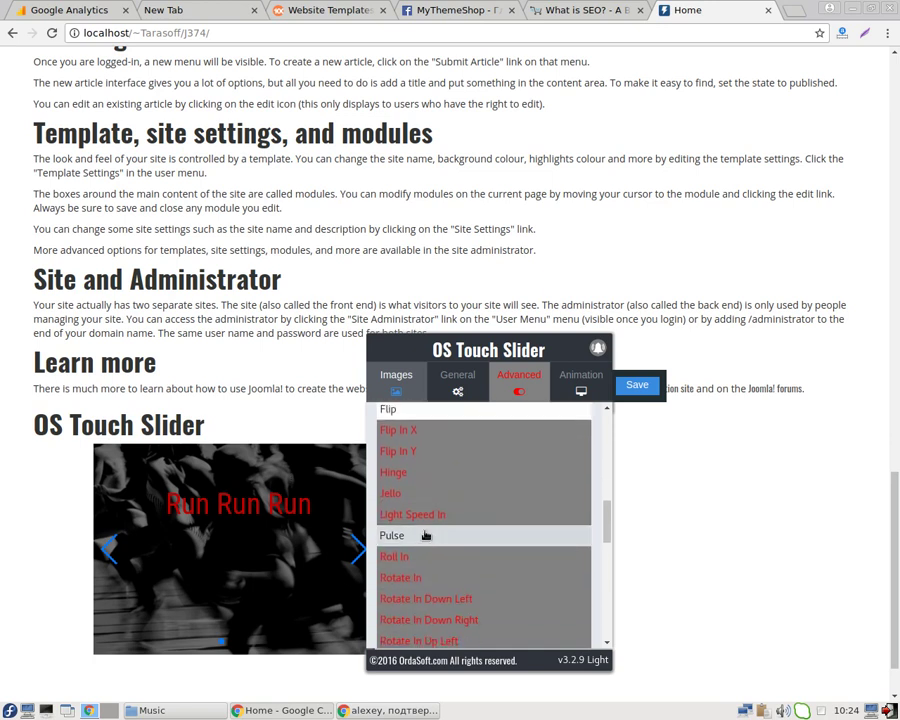
pyautogui.click(437, 536)
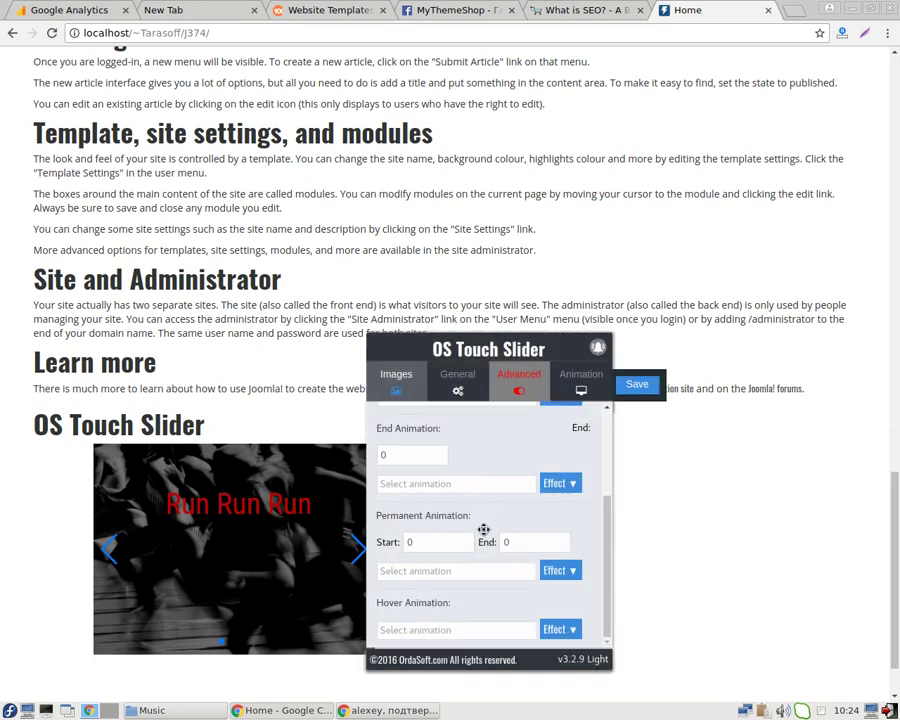
# - Set the hover animation effect of the "Run Run Run" text to Zoom In
pyautogui.scroll(-2, 481, 527)
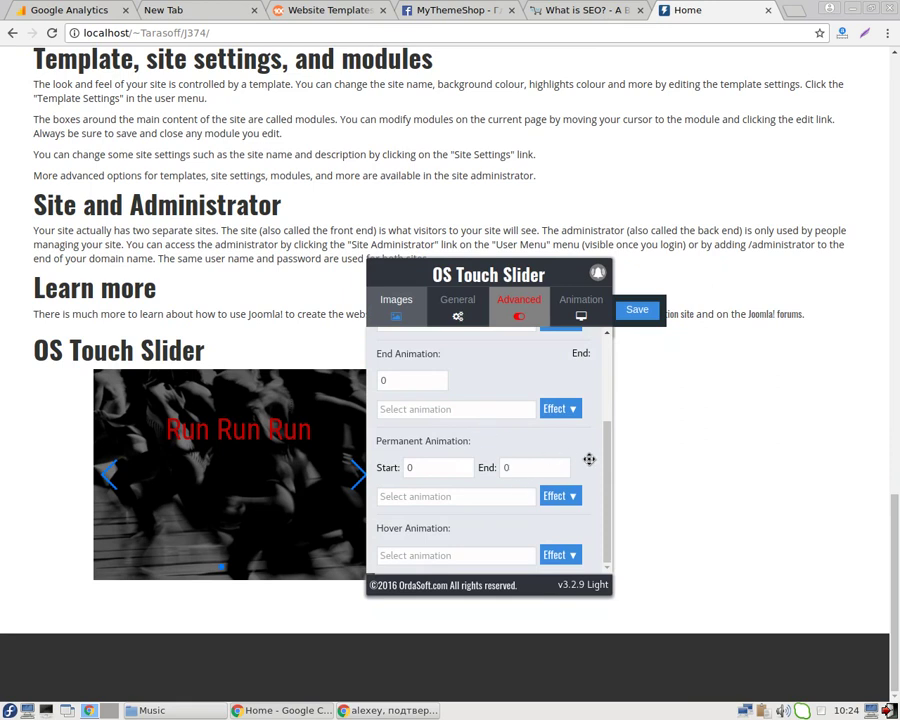
pyautogui.click(562, 555)
pyautogui.scroll(3, 480, 450)
pyautogui.scroll(2, 494, 467)
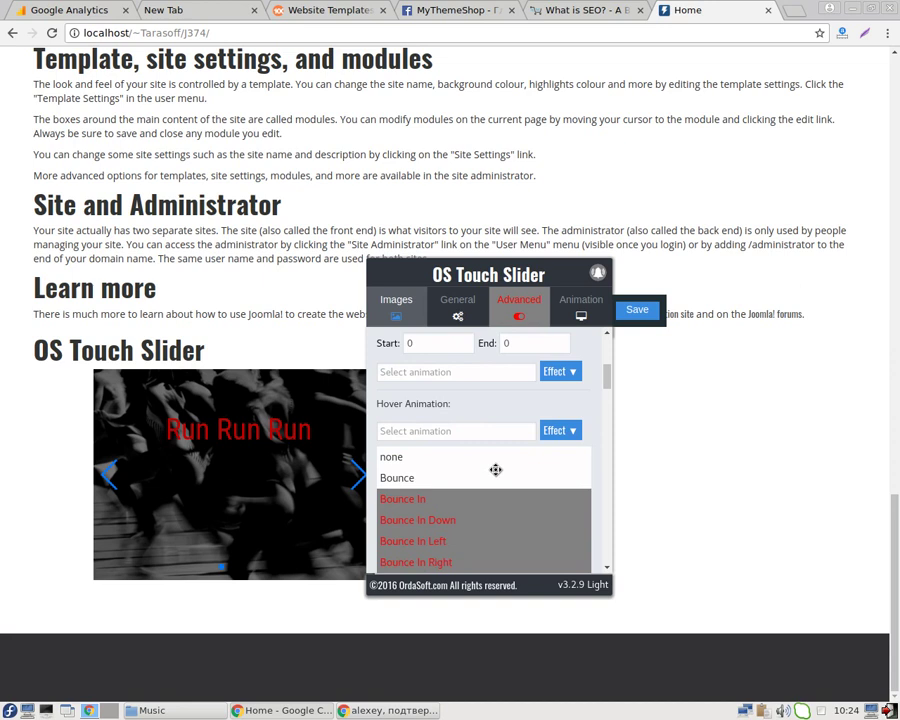
pyautogui.scroll(-5, 492, 450)
pyautogui.scroll(-5, 492, 378)
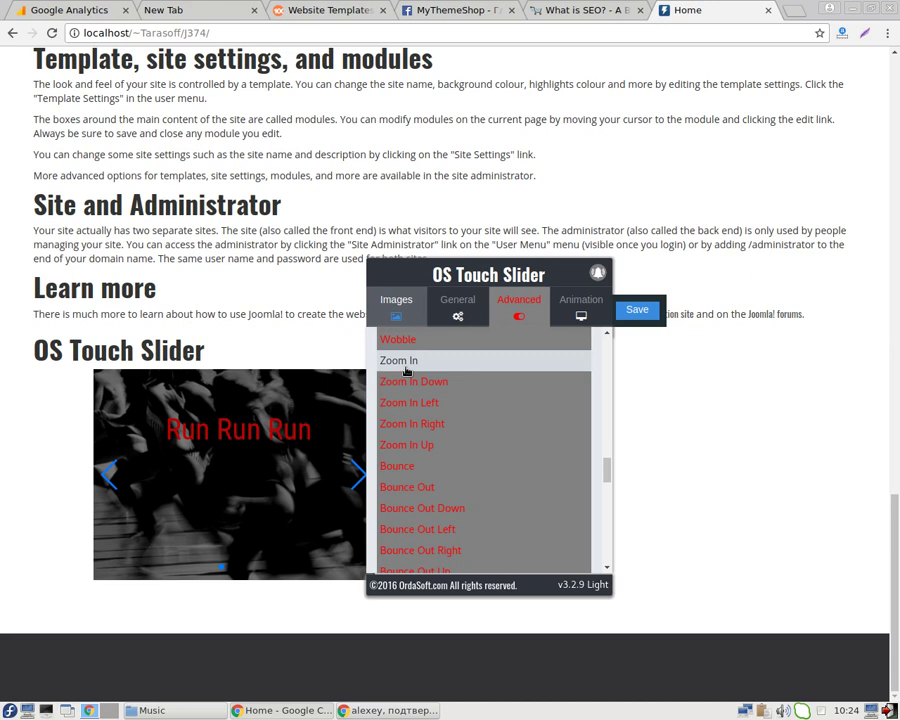
pyautogui.scroll(-2, 430, 440)
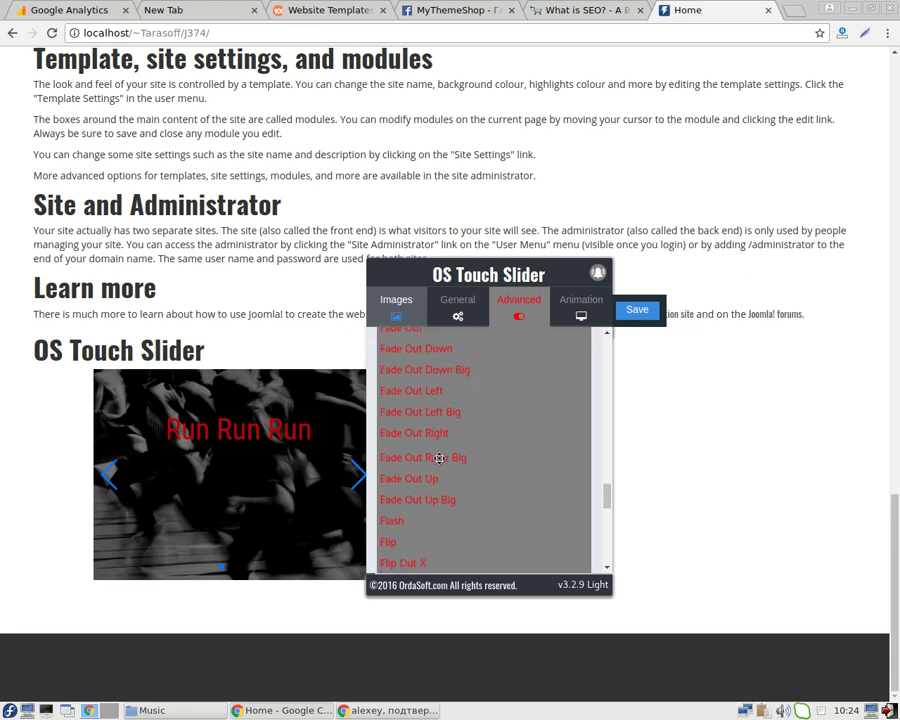
pyautogui.scroll(-10, 440, 457)
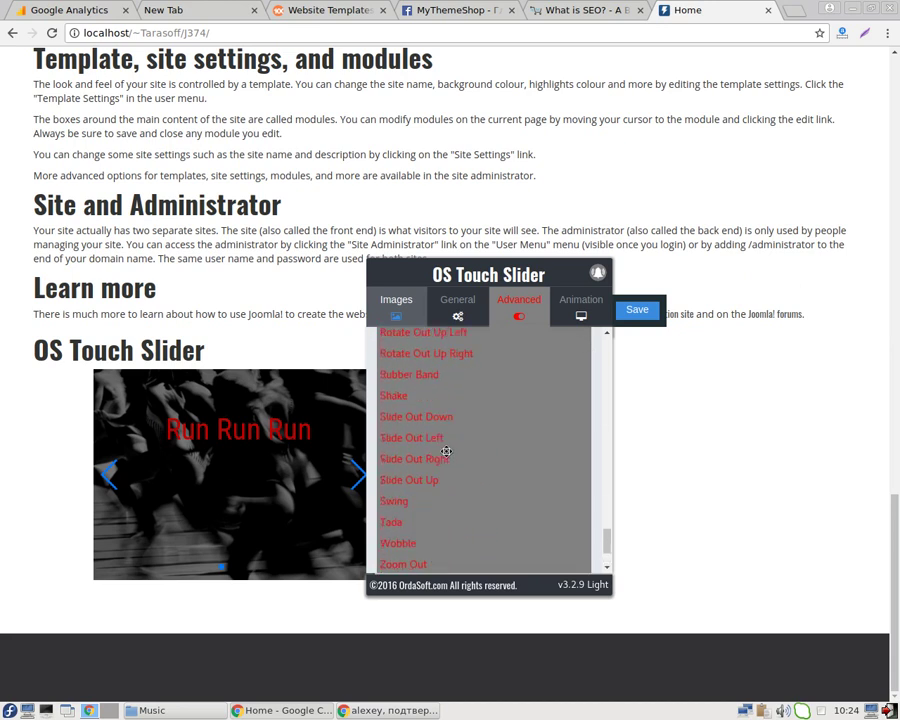
pyautogui.scroll(10, 446, 452)
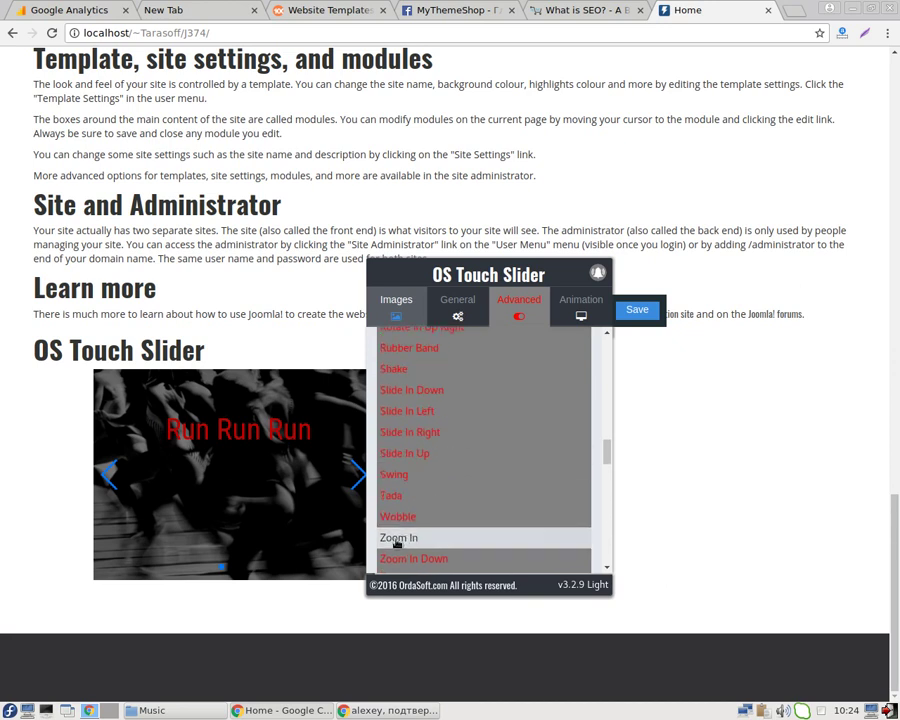
pyautogui.click(397, 541)
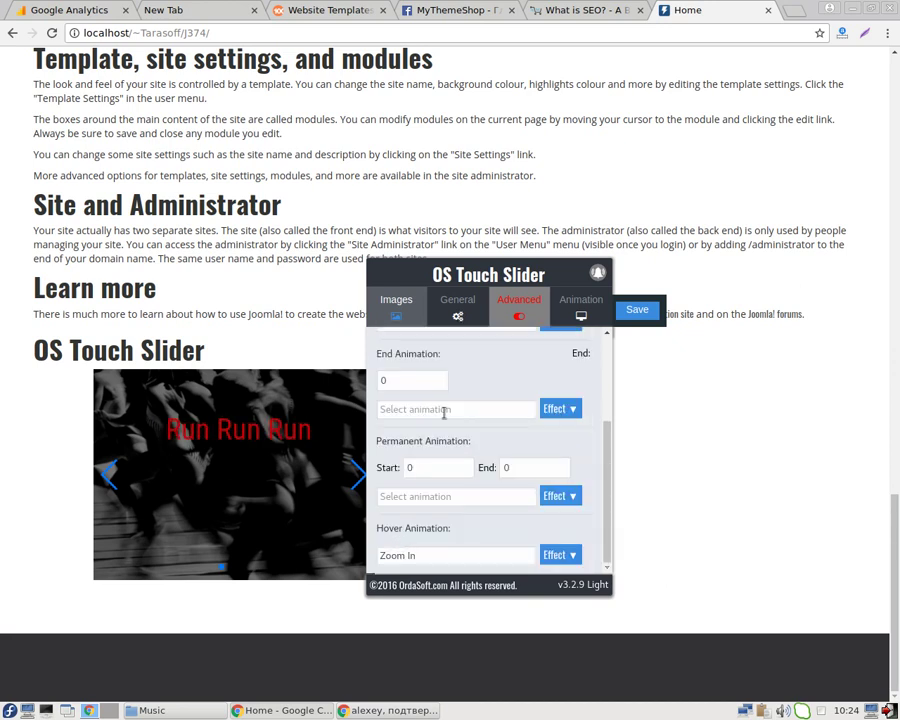
# - Save the text's animation settings and the slider's overall configuration
pyautogui.scroll(3, 446, 411)
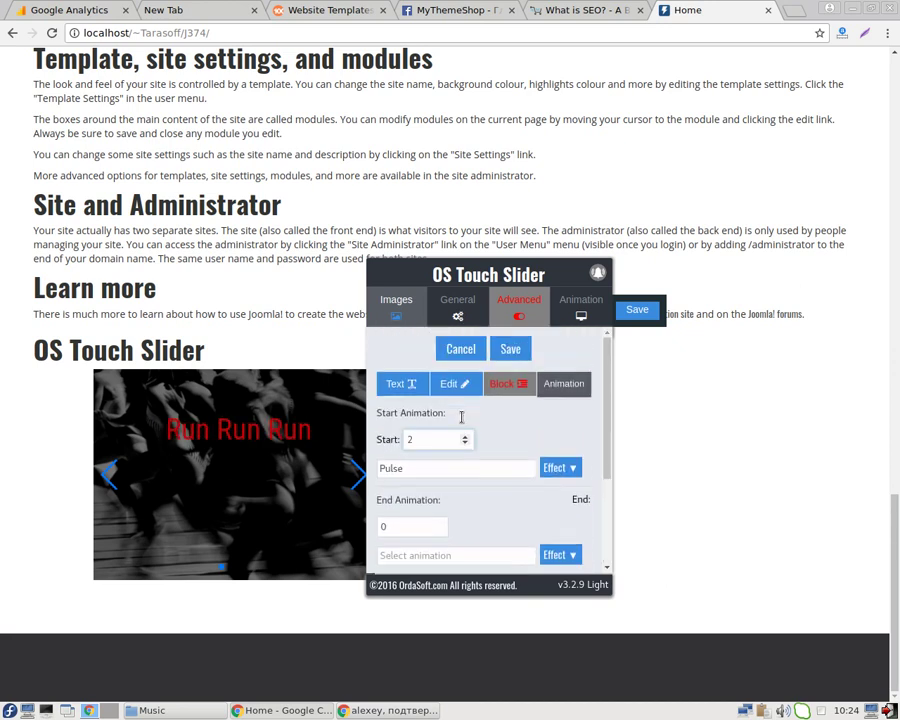
pyautogui.click(510, 349)
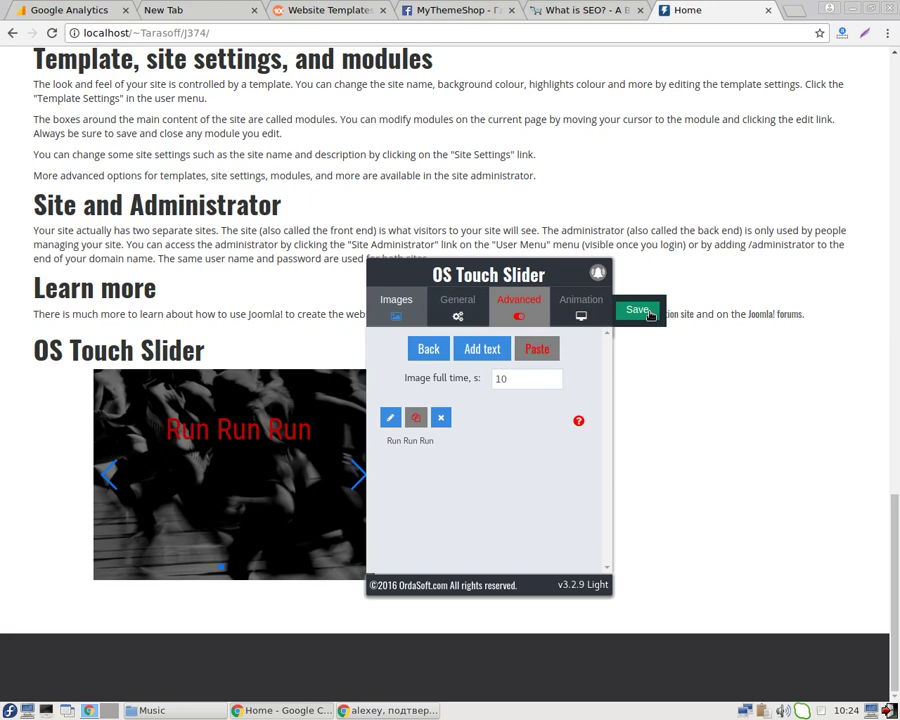
pyautogui.click(648, 312)
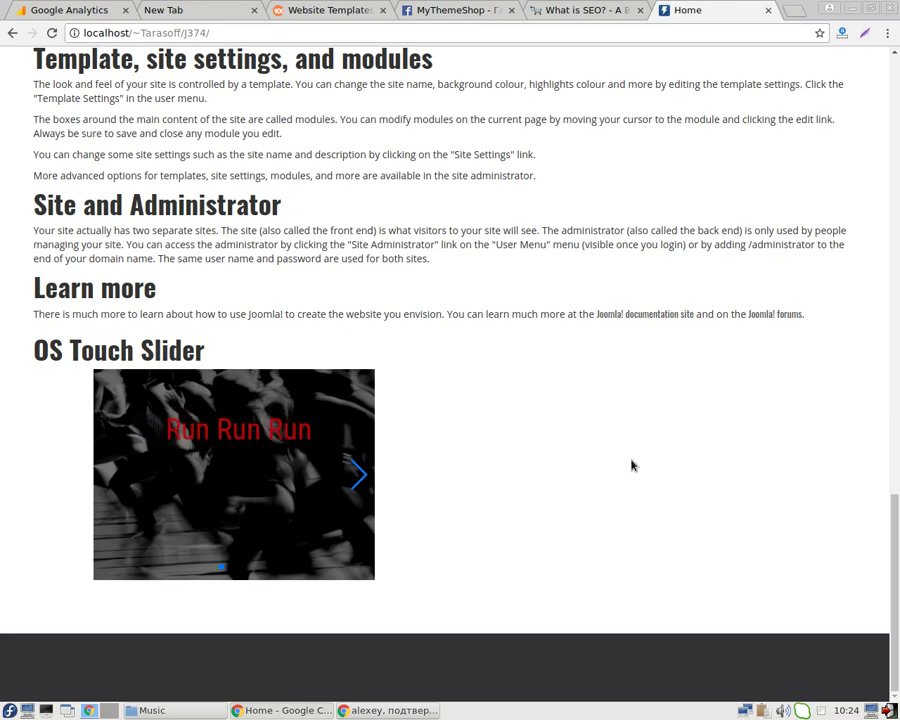
# - Preview the saved slideshow on the page by going to the previous slide
pyautogui.moveTo(191, 474)
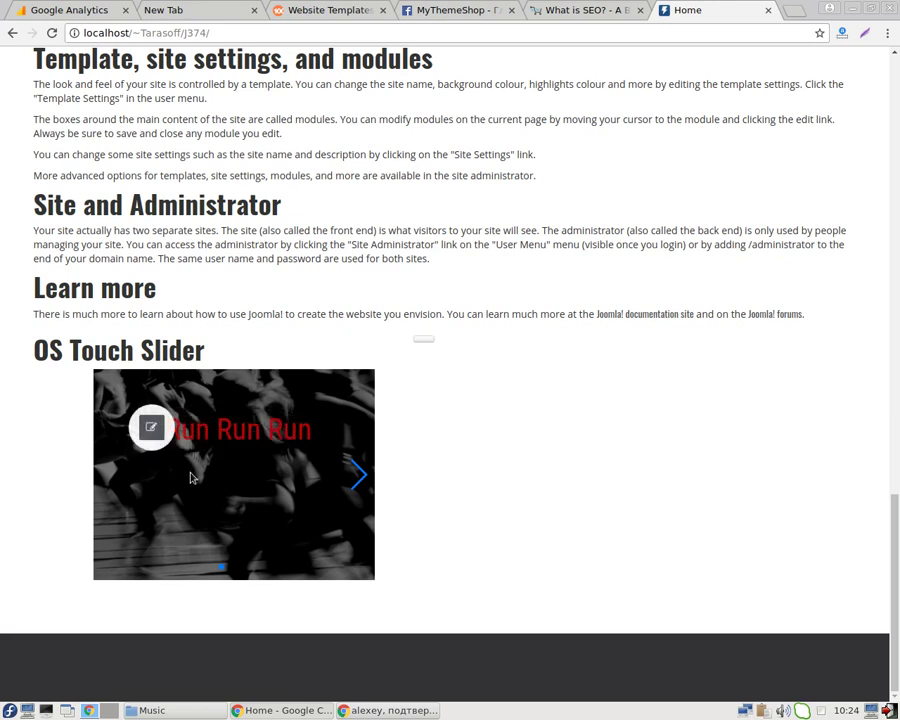
pyautogui.click(111, 475)
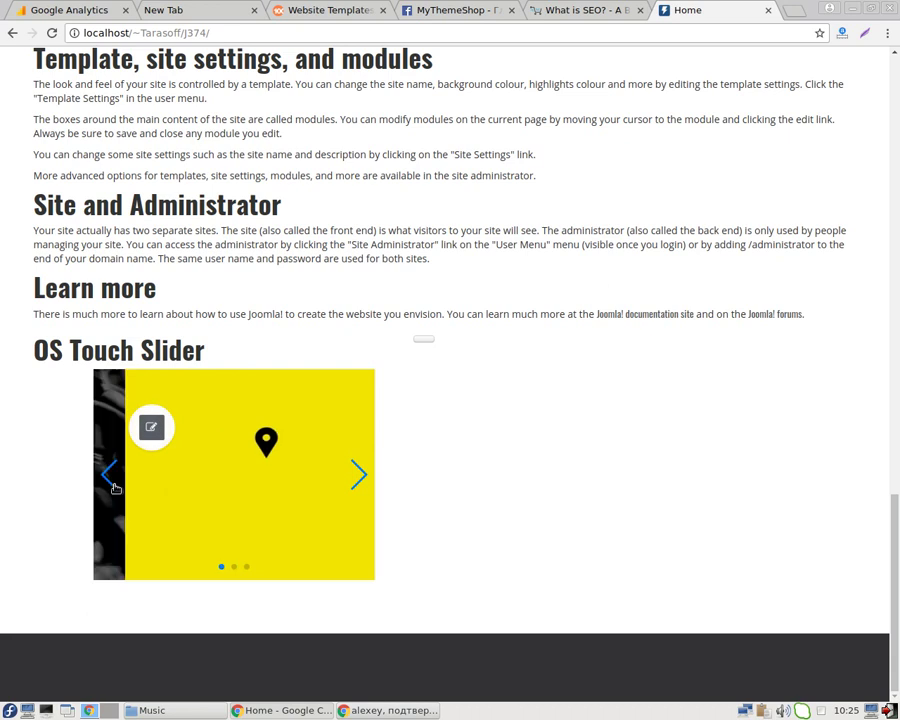